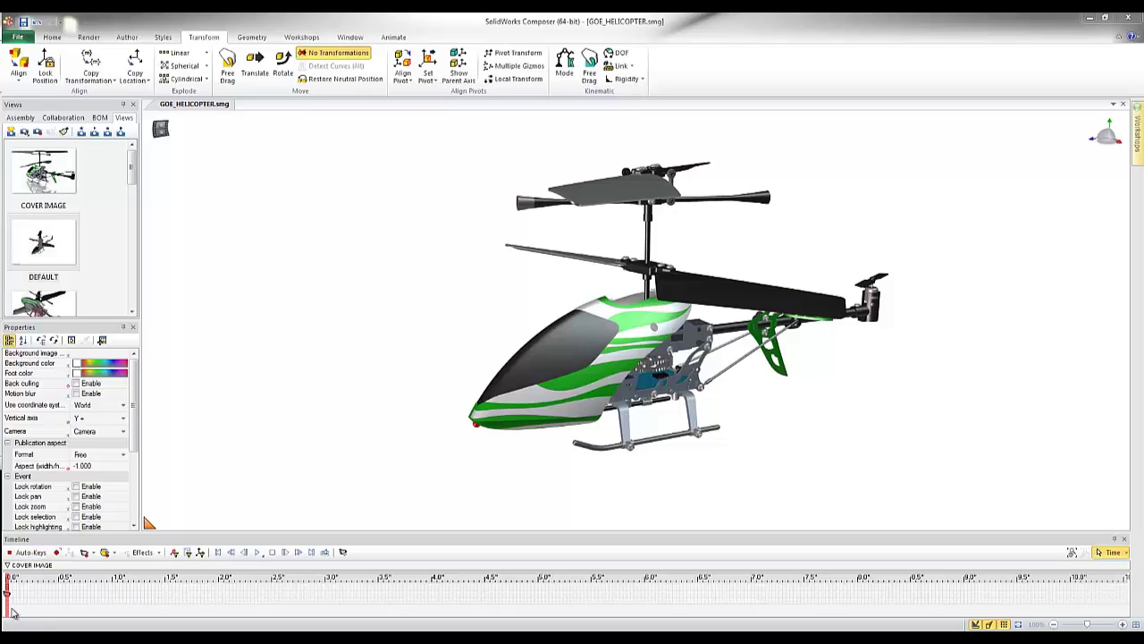
Move the timeline to 1 s, select the helicopter's green canopy for translation and record its location key there.
drag(8, 605, 114, 604)
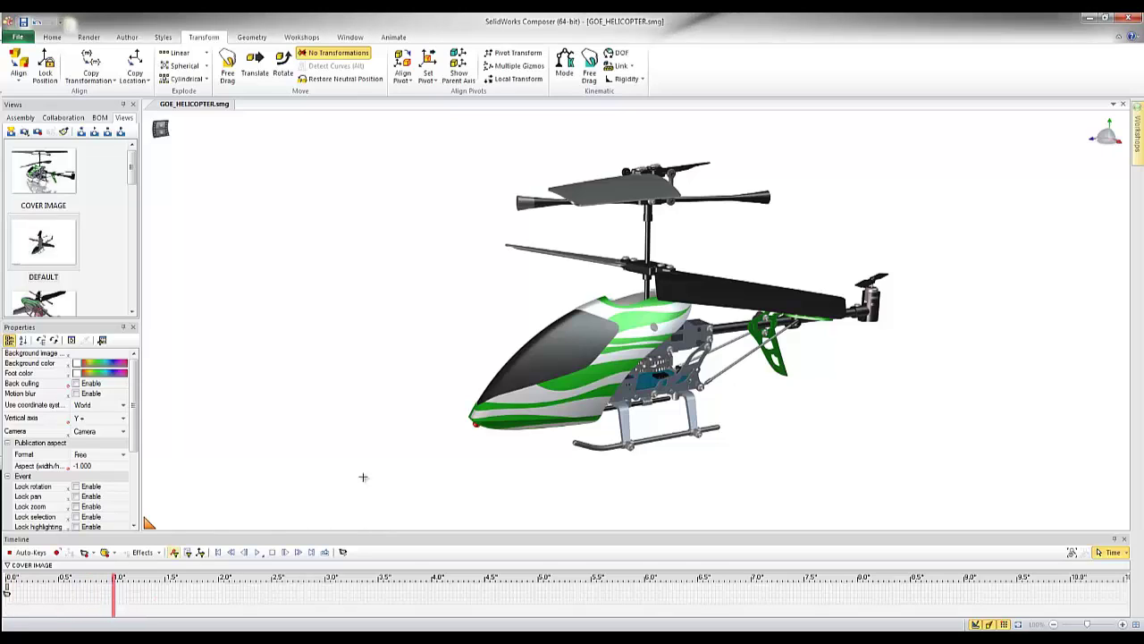
drag(448, 366, 525, 467)
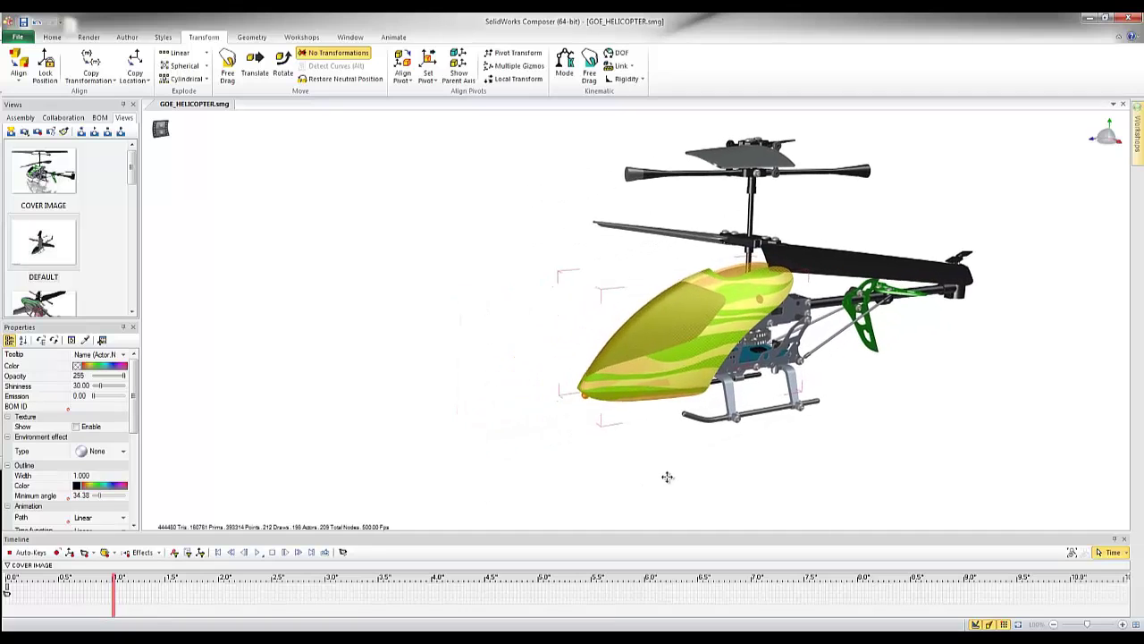
right_click(616, 487)
click(634, 456)
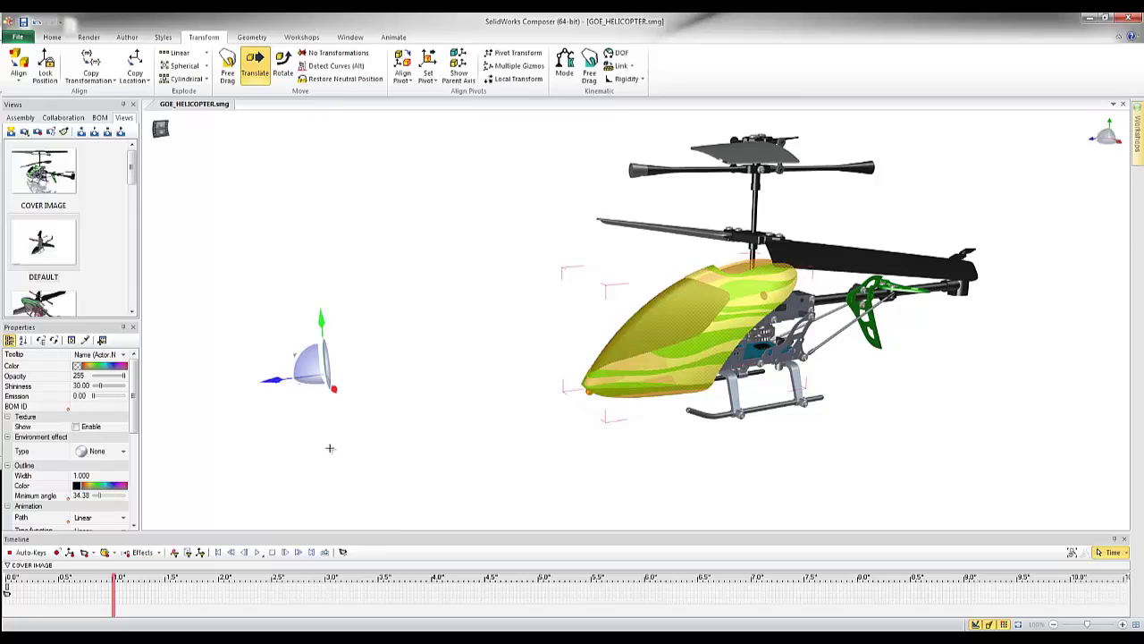
click(70, 554)
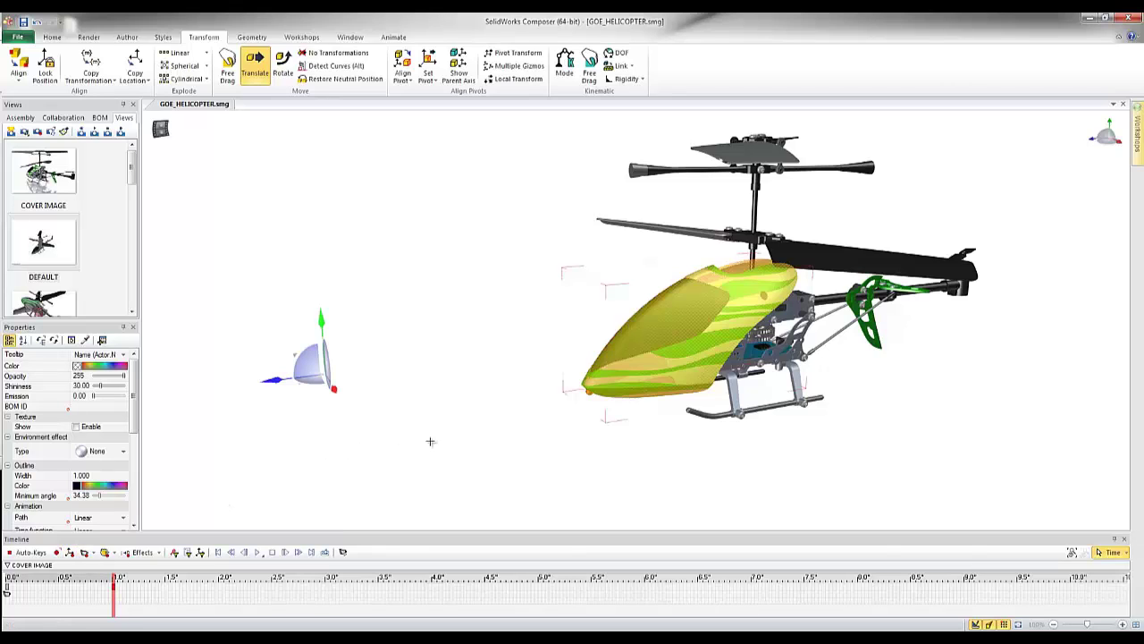
scroll(430, 441, down, 3)
drag(439, 468, 488, 285)
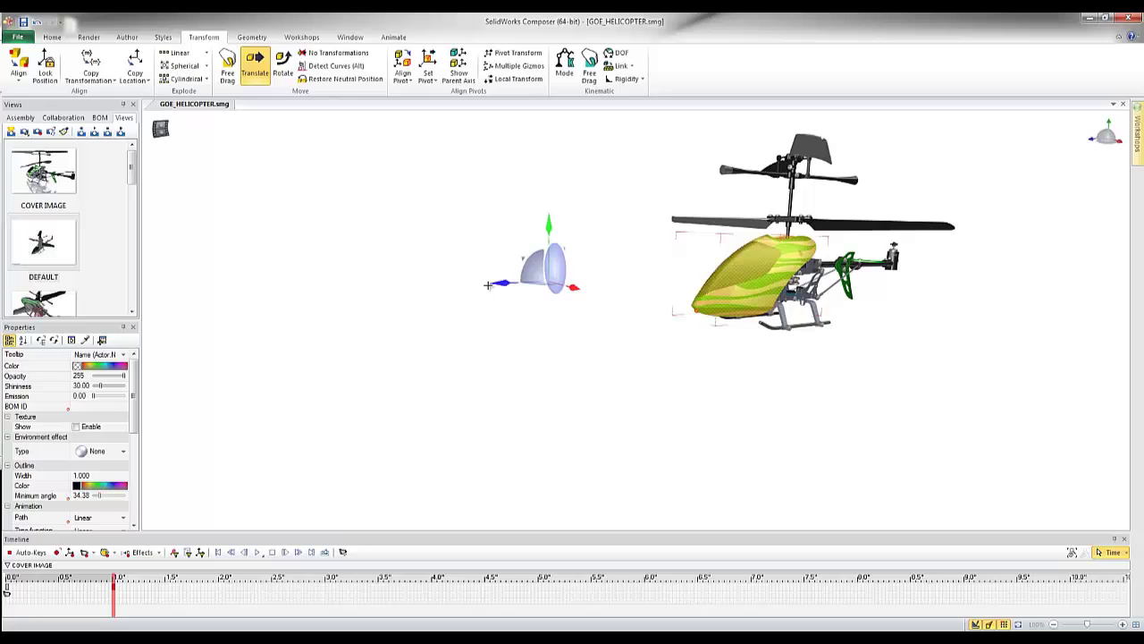
drag(544, 341, 537, 362)
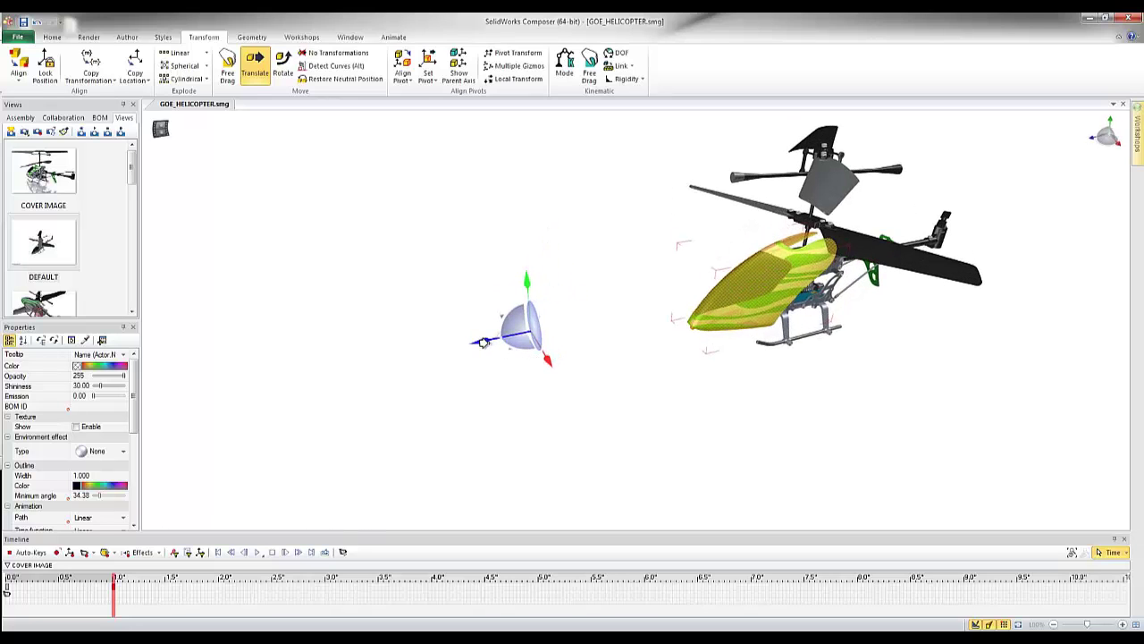
drag(480, 341, 218, 391)
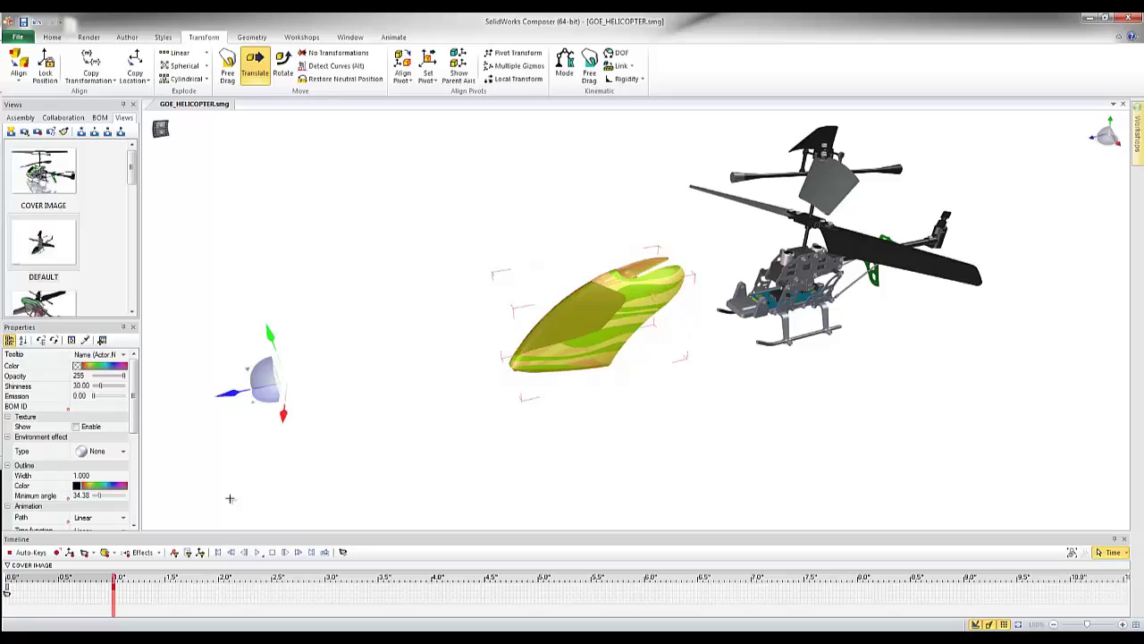
click(37, 22)
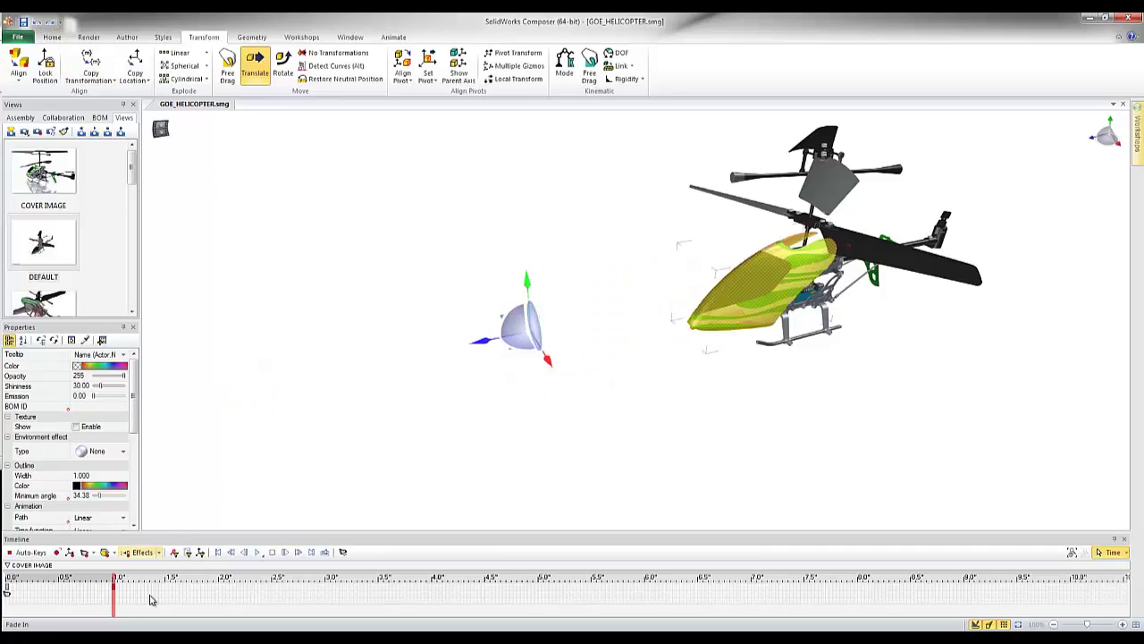
At 2 s on the timeline, translate the canopy forward clear of the helicopter and record its location key.
drag(118, 613, 218, 604)
drag(478, 342, 192, 410)
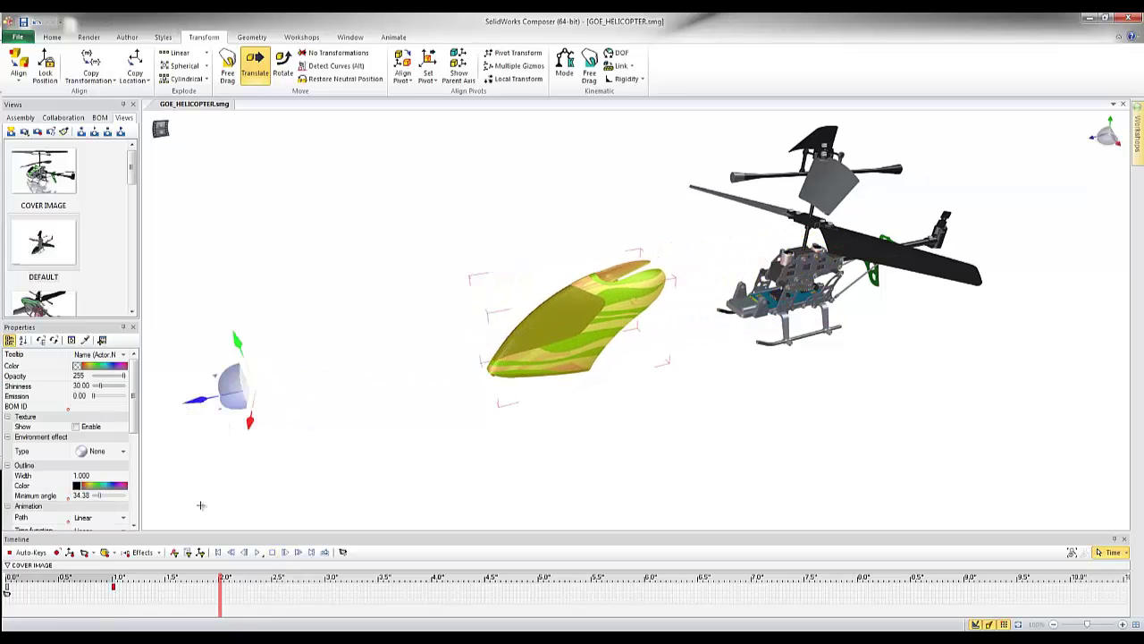
click(71, 554)
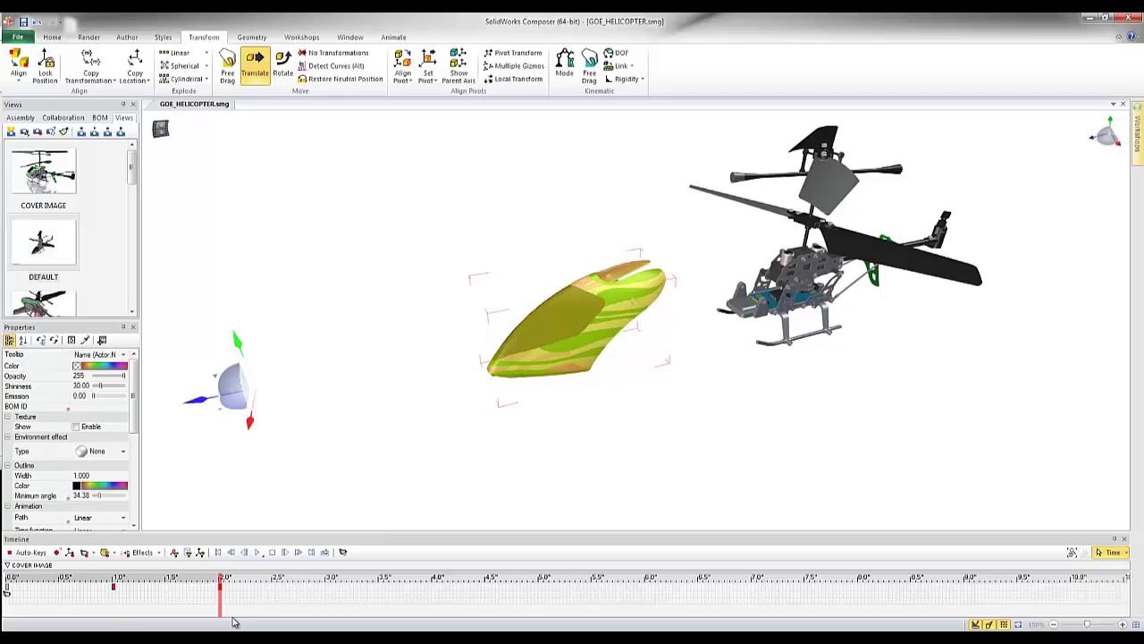
click(582, 483)
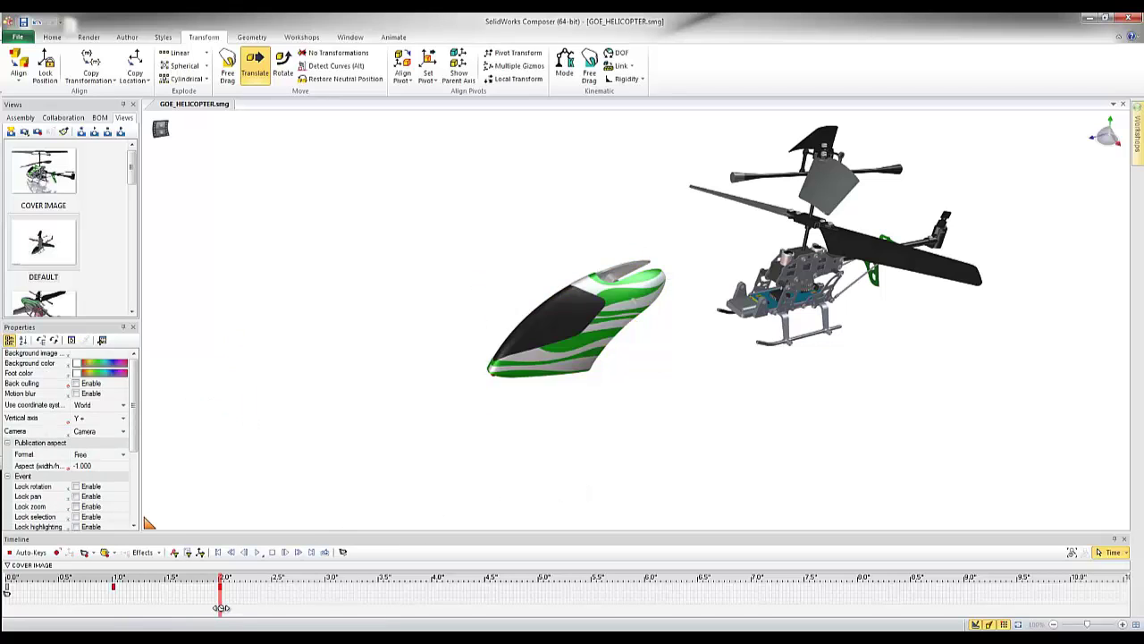
mouse_move(220, 615)
mouse_down()
mouse_move(13, 606)
mouse_move(228, 606)
mouse_up()
Select the canopy and record a key for its Opacity property at 1.5 s on the timeline.
mouse_move(450, 213)
mouse_down()
mouse_move(671, 452)
mouse_move(705, 417)
mouse_move(718, 429)
mouse_move(687, 401)
mouse_move(685, 410)
mouse_move(758, 352)
mouse_move(734, 387)
mouse_up()
click(254, 65)
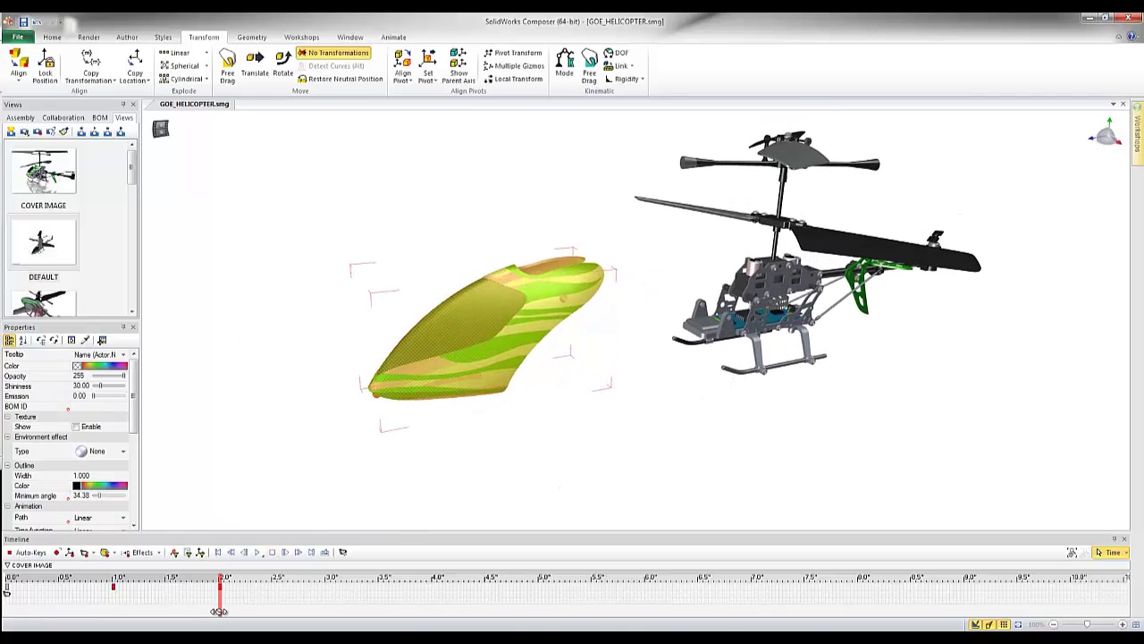
drag(220, 609, 166, 609)
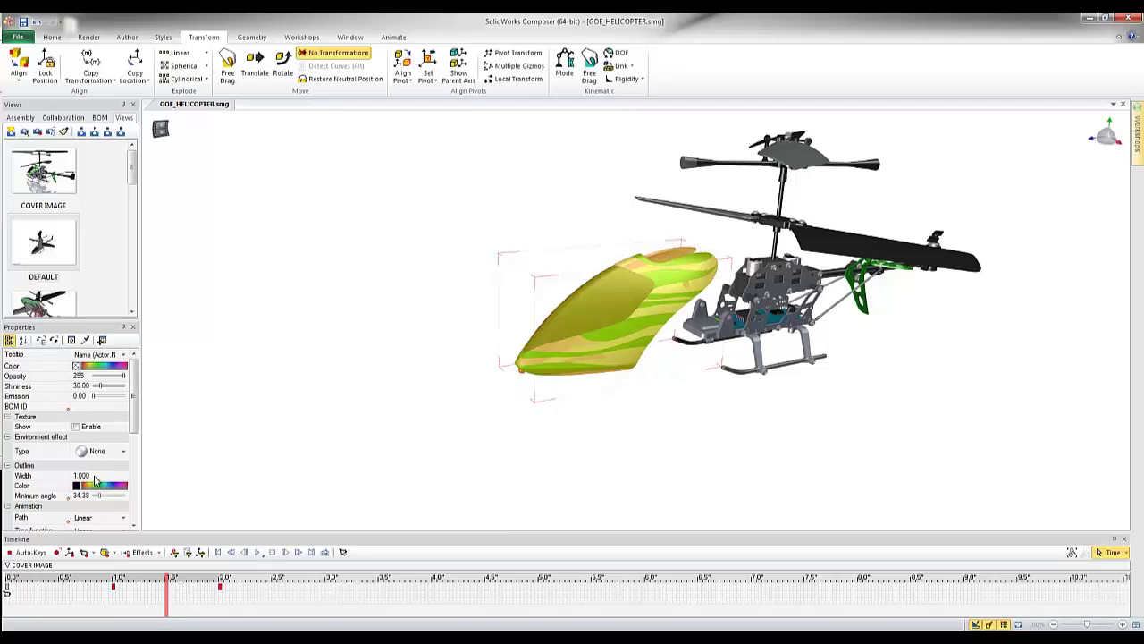
mouse_move(133, 420)
mouse_down()
mouse_move(132, 491)
mouse_move(132, 411)
mouse_up()
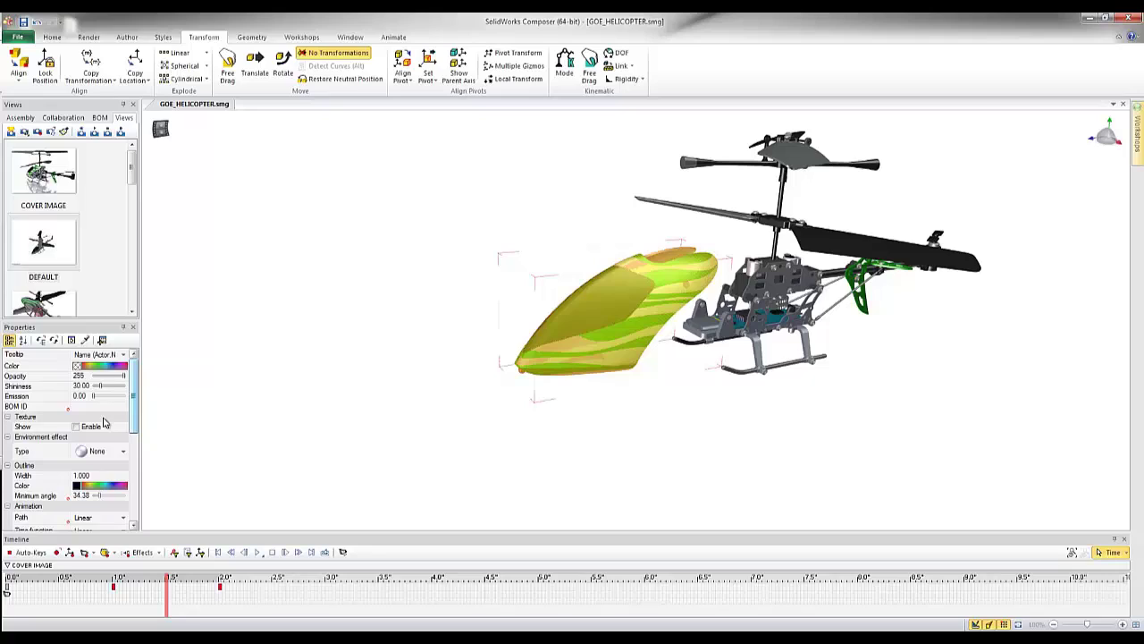
click(35, 378)
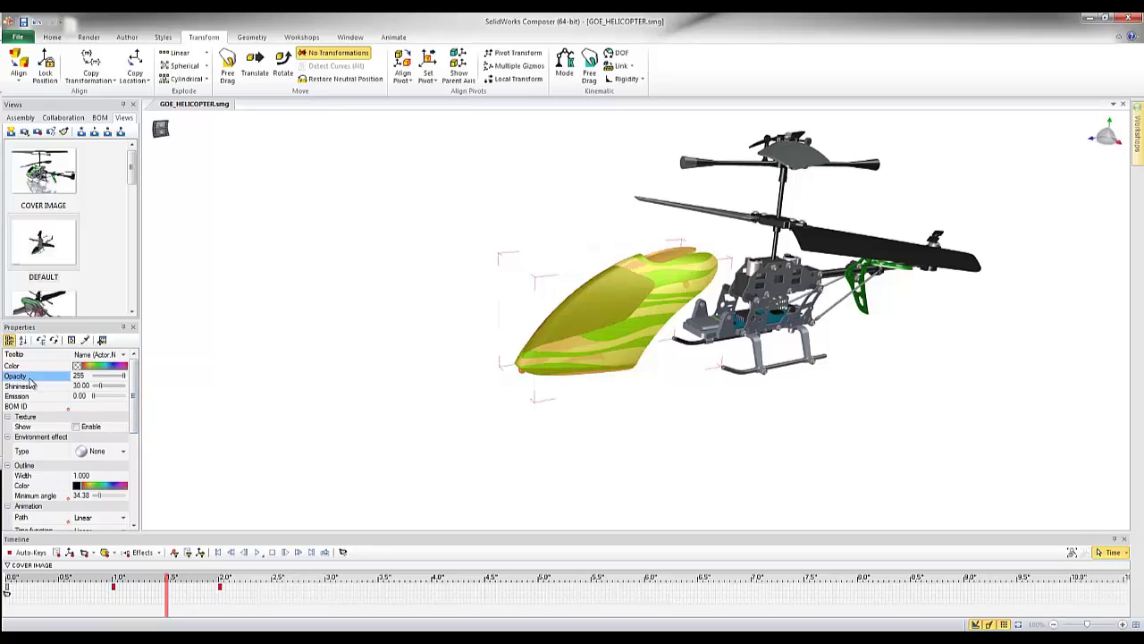
click(55, 553)
click(58, 554)
At 2.5 s, set the canopy's opacity to 0 and record the opacity key.
drag(167, 609, 272, 599)
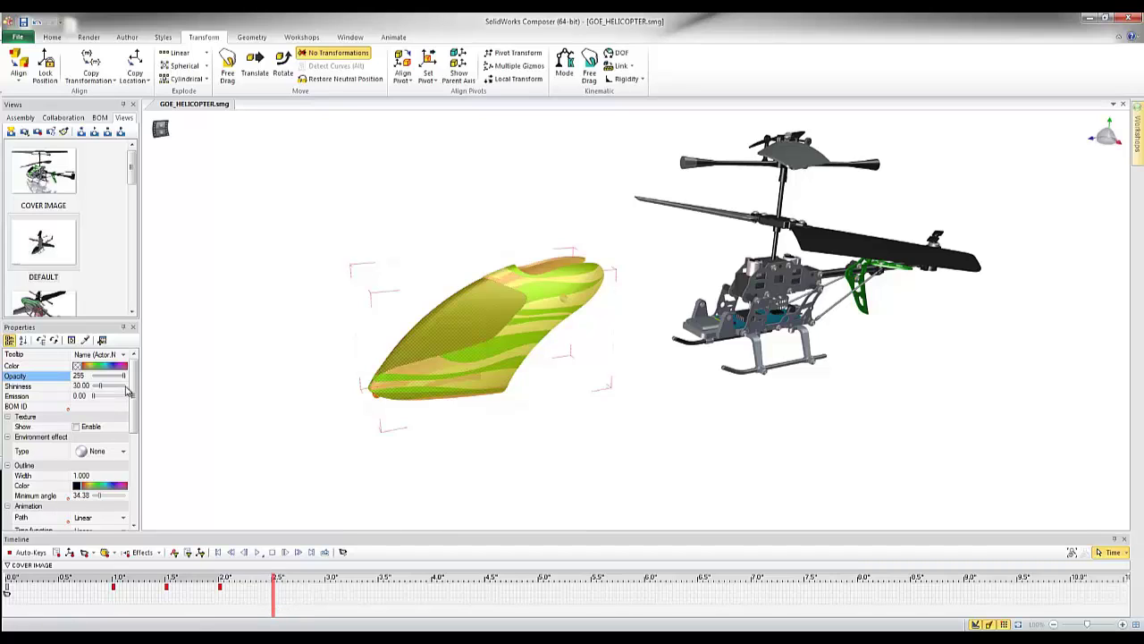
drag(124, 376, 89, 380)
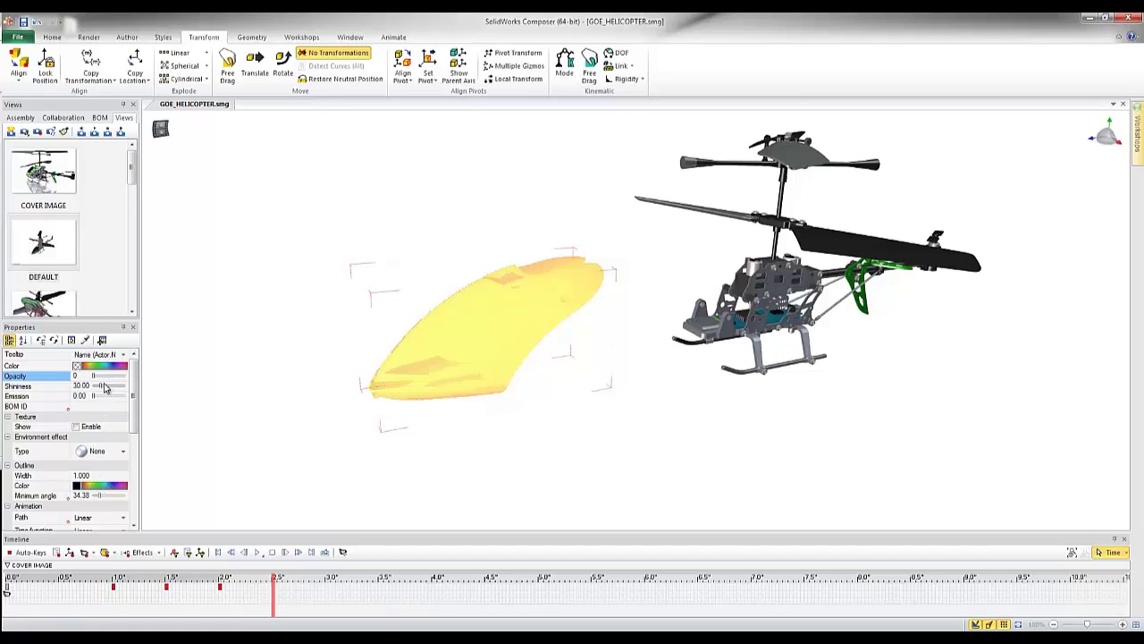
click(55, 553)
click(288, 470)
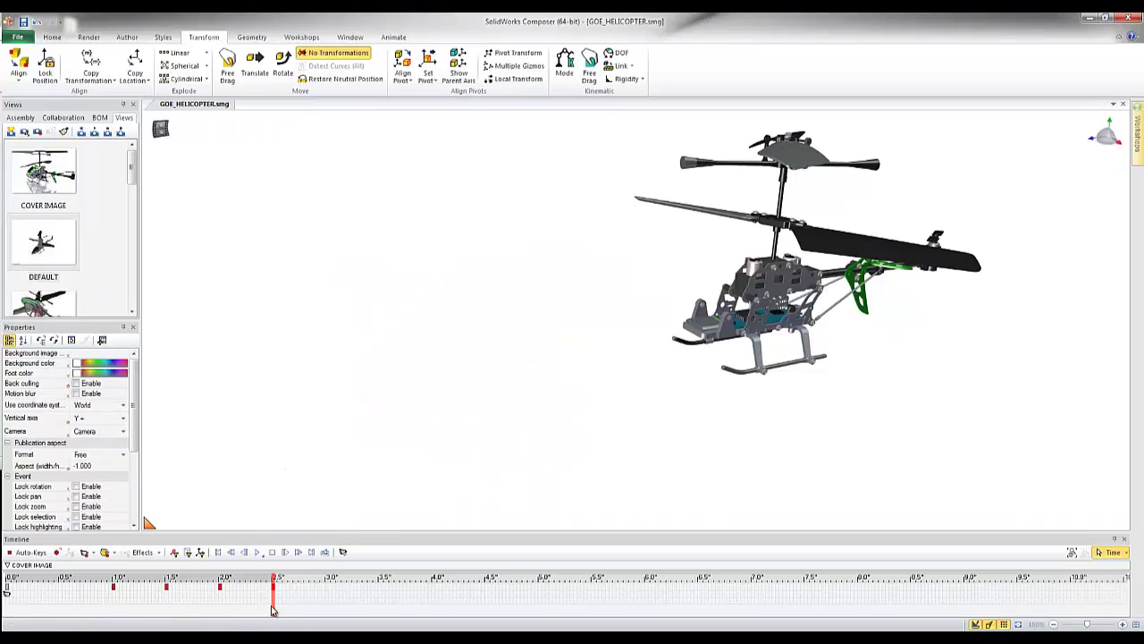
Play the animation from the start and scrub through it to check the canopy's movement and fading.
click(217, 551)
click(260, 553)
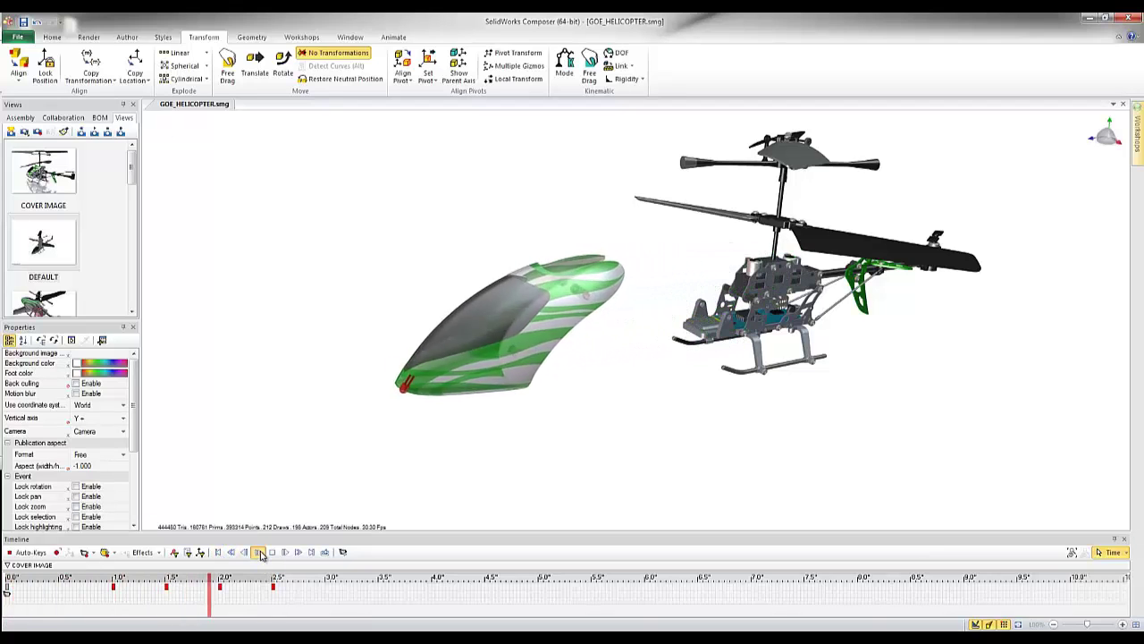
click(95, 607)
drag(96, 607, 315, 599)
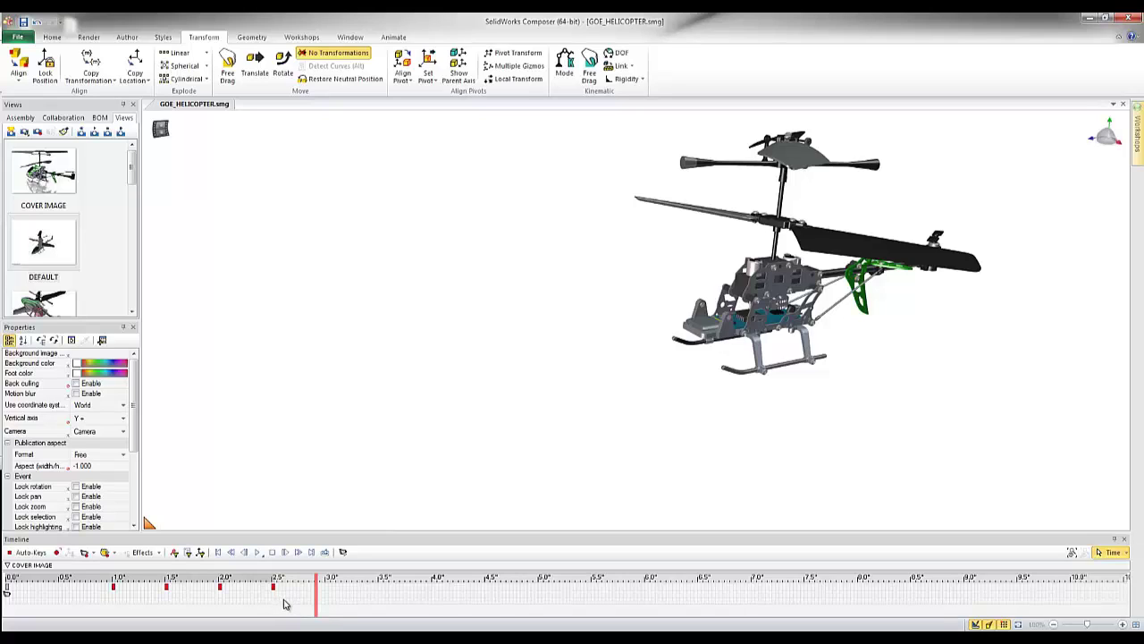
Delete the canopy's opacity keys at 2.5 s and 1.5 s.
click(274, 588)
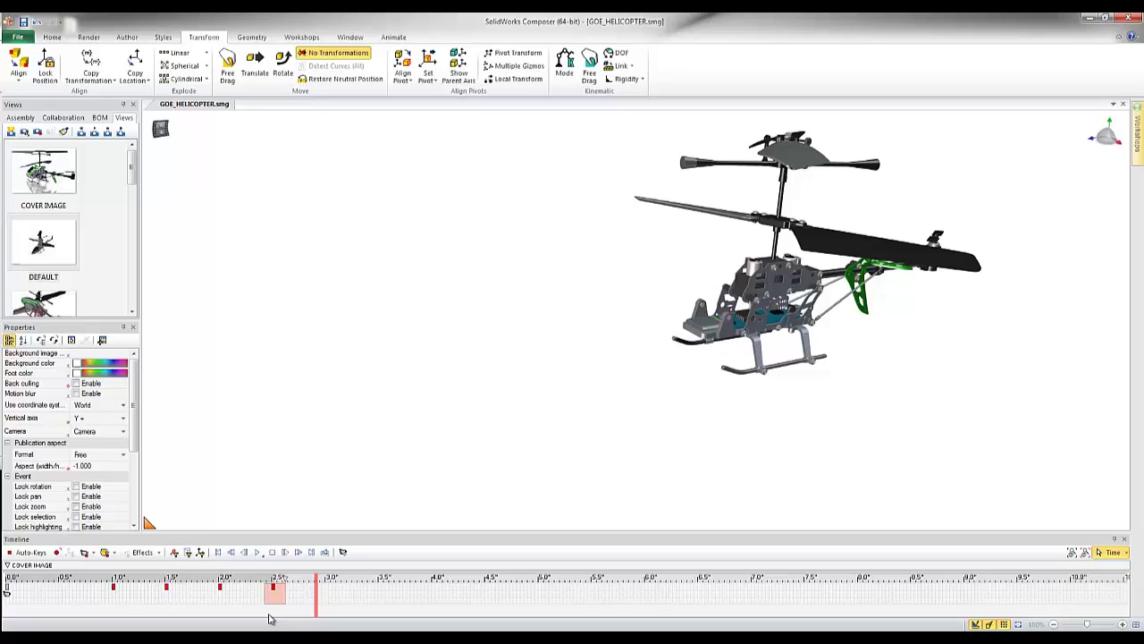
click(167, 588)
Apply the Fade Out effect to the canopy with the timeline positioned at about 1.9 s.
drag(114, 608, 205, 604)
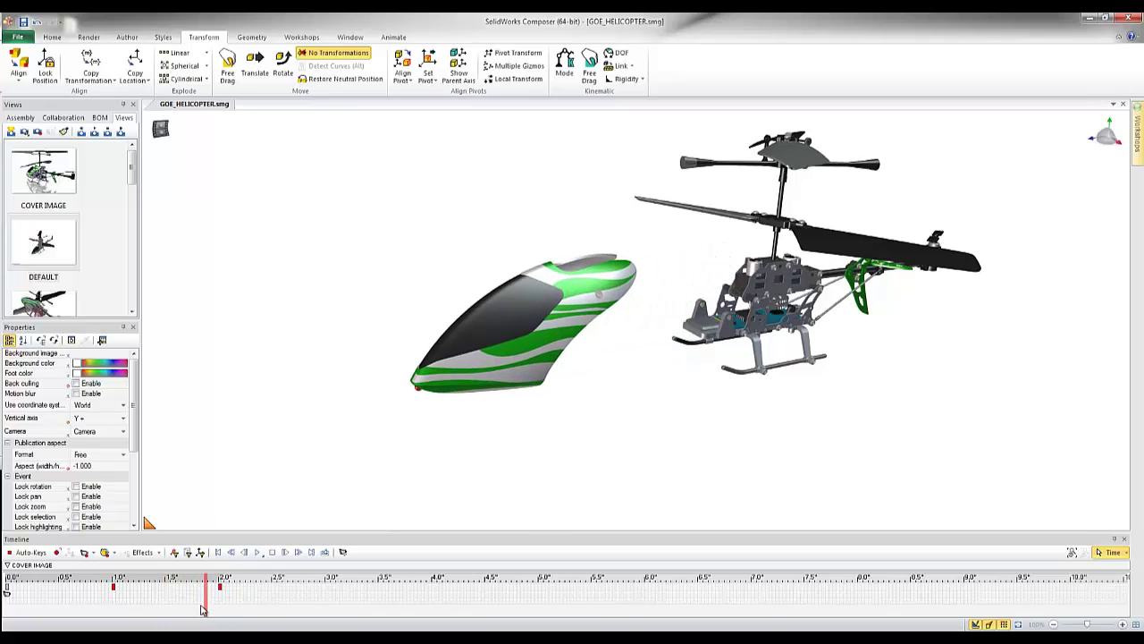
click(161, 555)
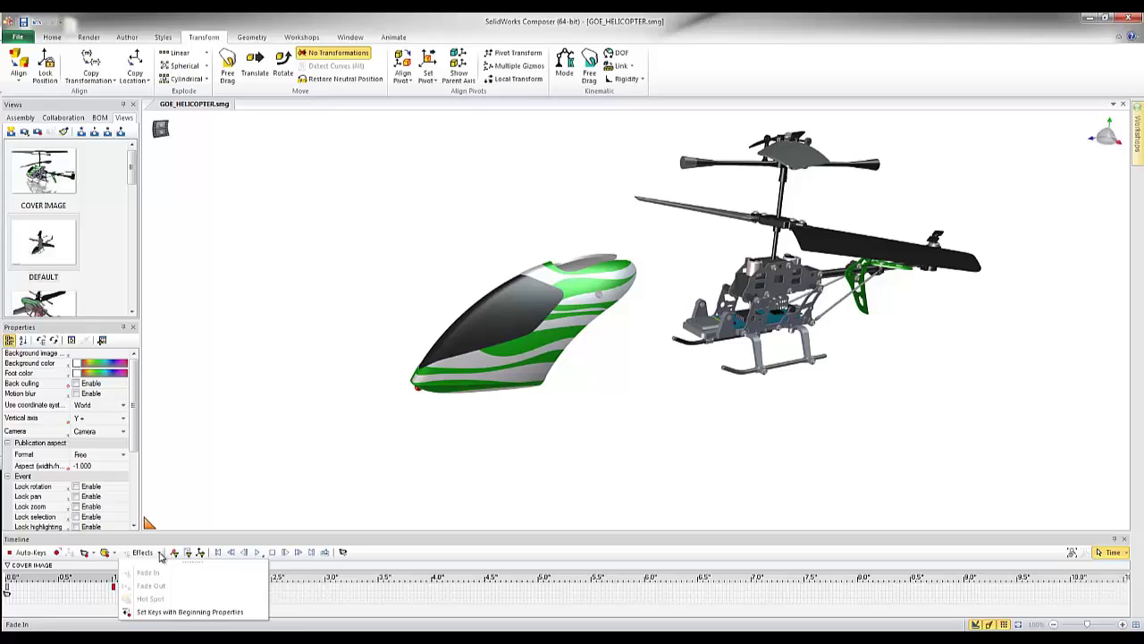
click(161, 554)
drag(385, 294, 535, 442)
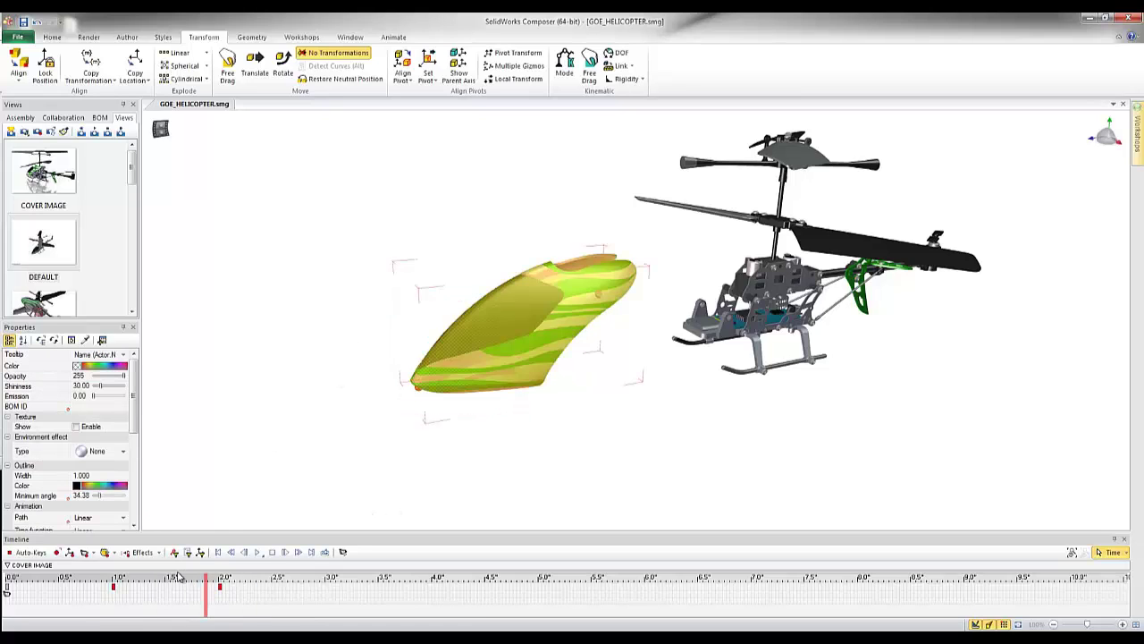
click(160, 553)
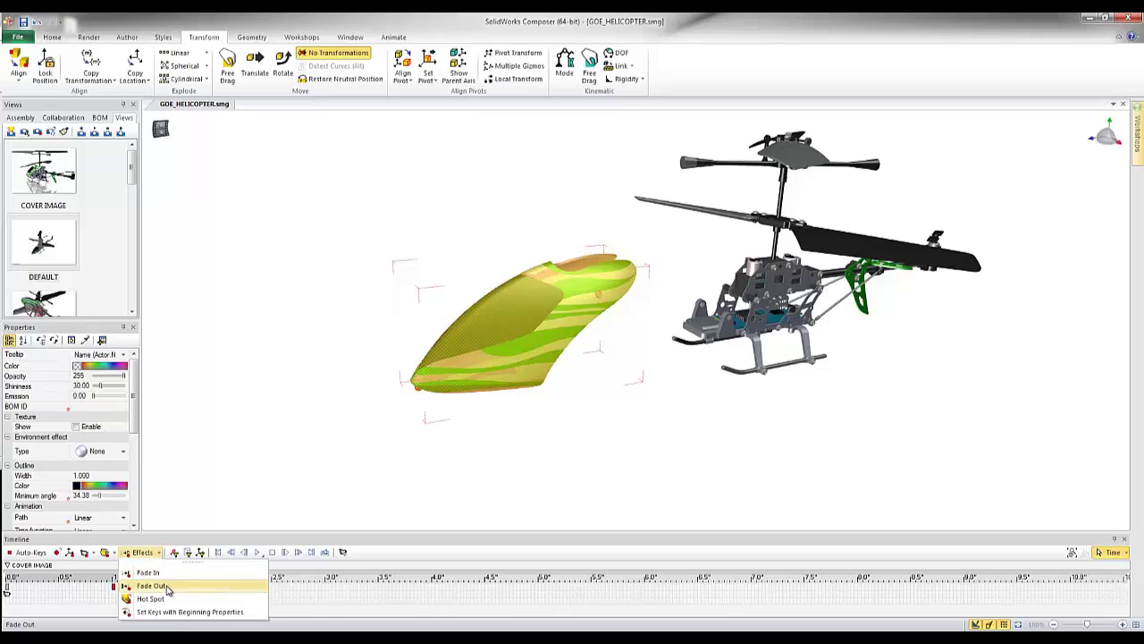
click(152, 585)
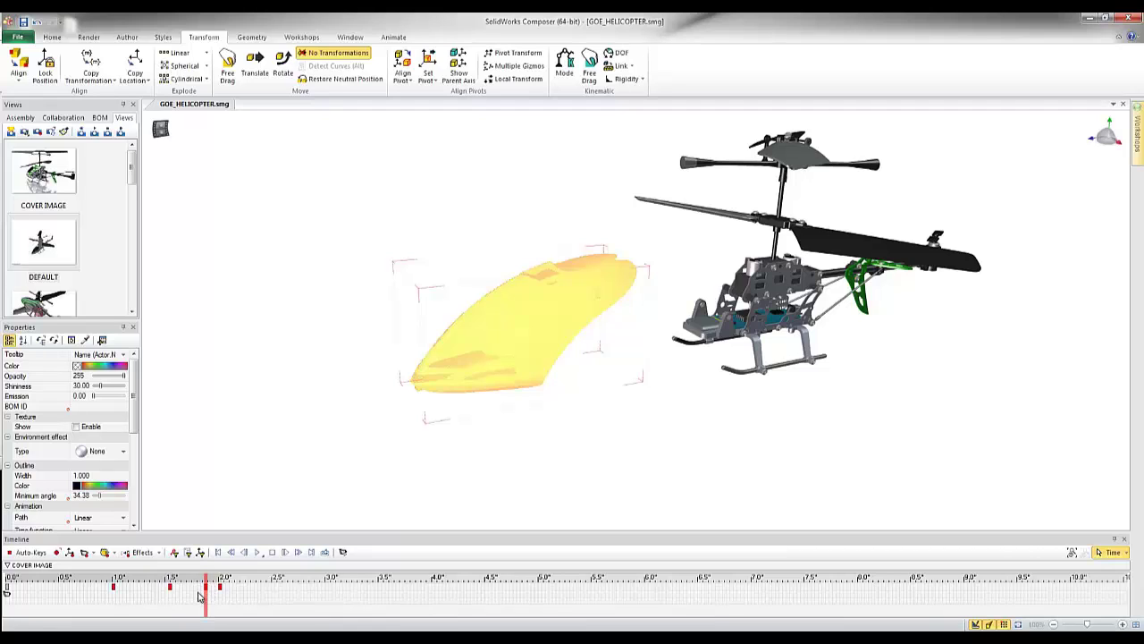
Shift the two fade-out keys to about 2.2 s and 2.5 s, after the canopy's movement, and scrub through the result.
click(141, 610)
drag(123, 608, 161, 608)
click(187, 495)
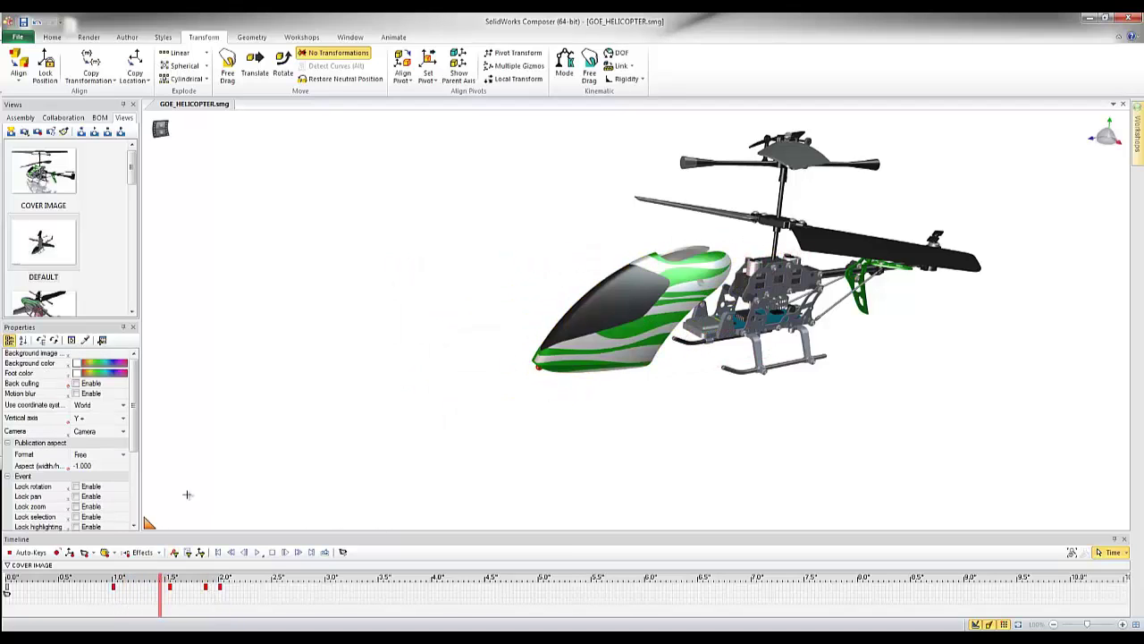
click(156, 581)
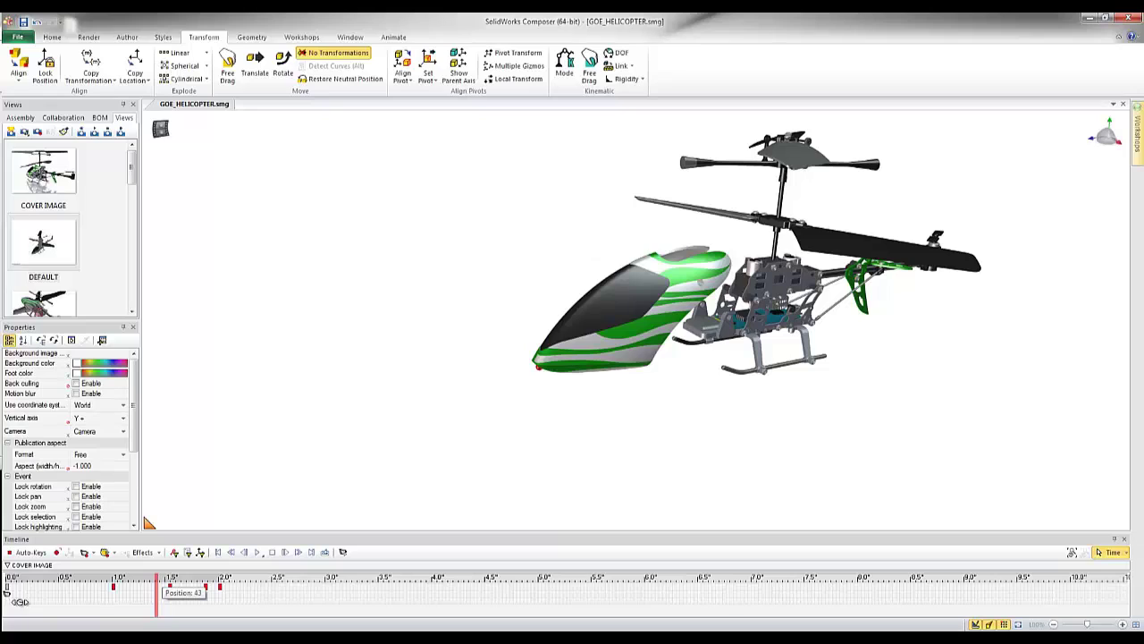
click(88, 603)
drag(88, 603, 256, 608)
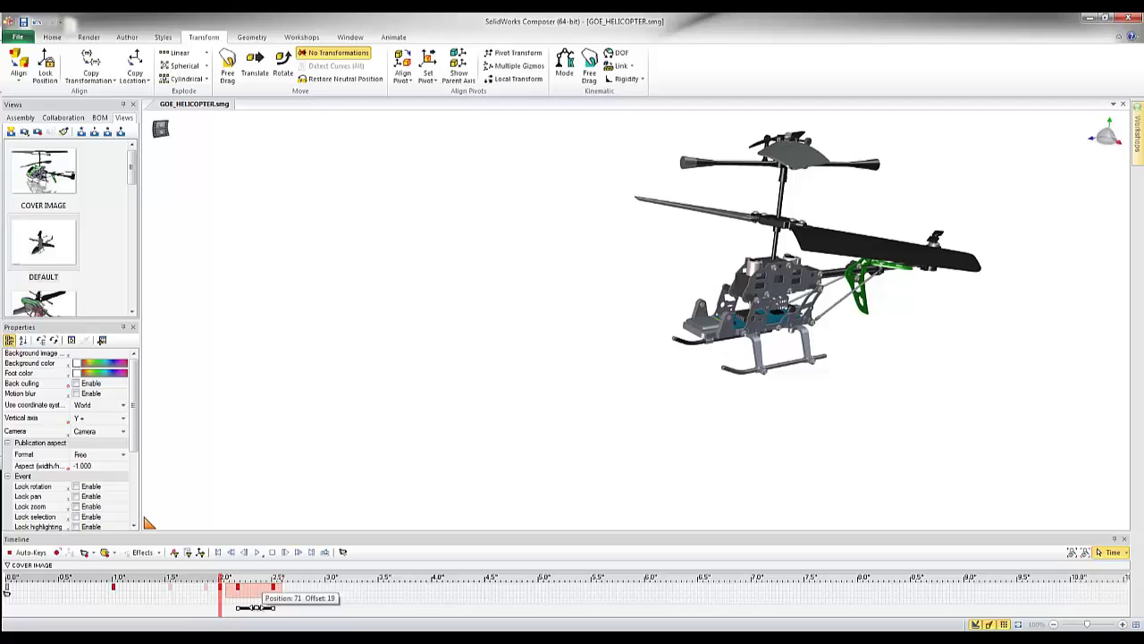
click(110, 610)
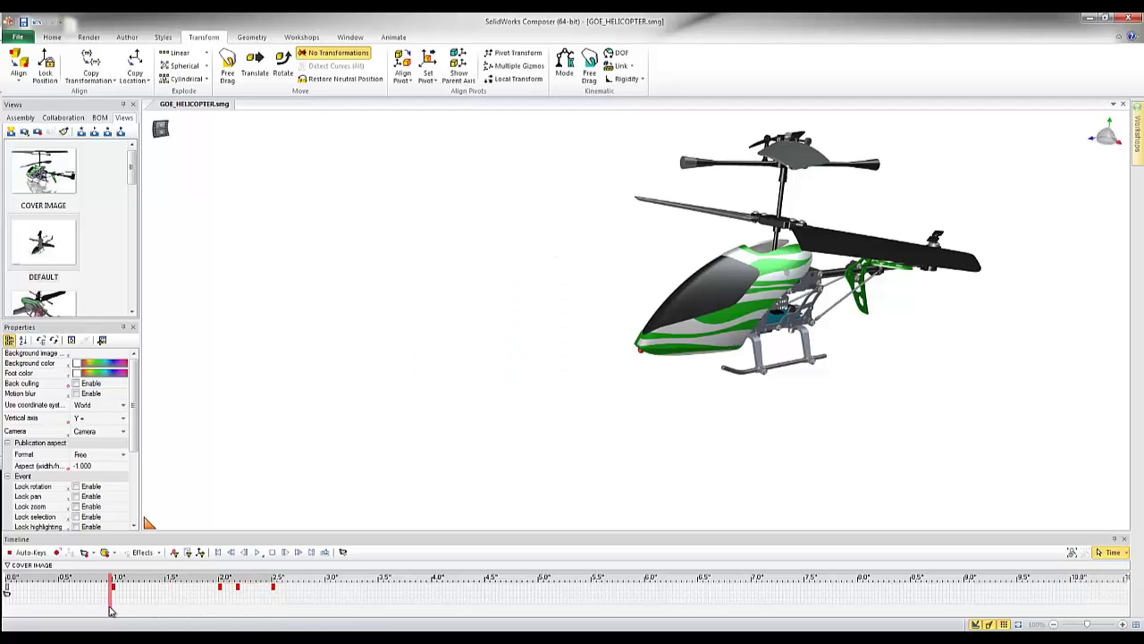
drag(110, 603, 379, 604)
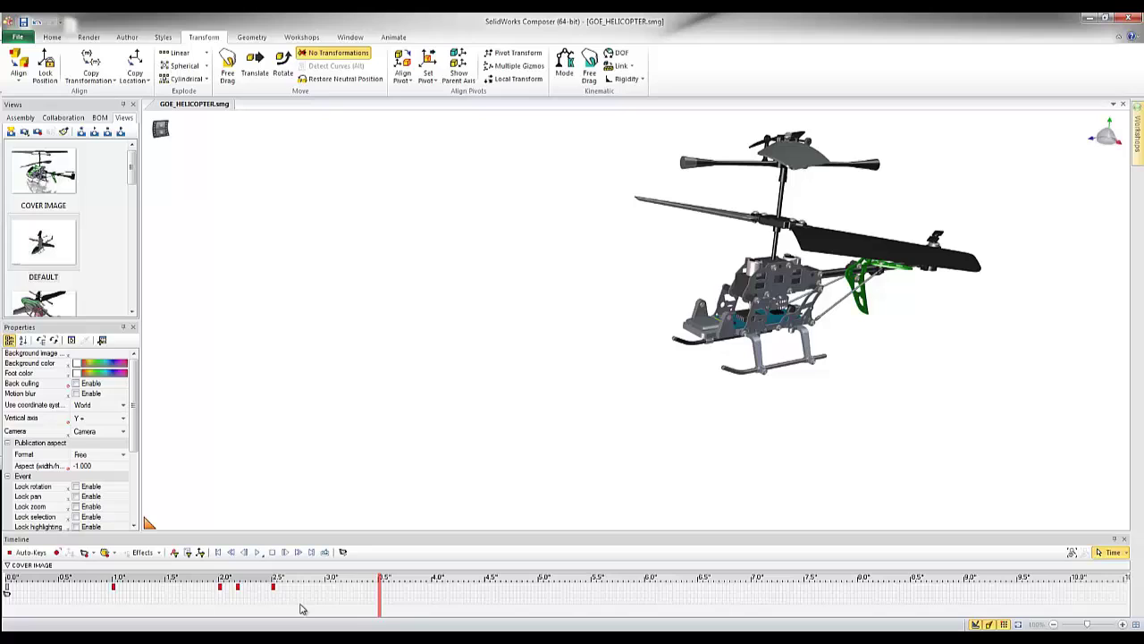
Copy the canopy's movement and fade keys between 1 s and 2.5 s to about 3.2 to 4.7 s on the timeline.
drag(300, 601, 95, 603)
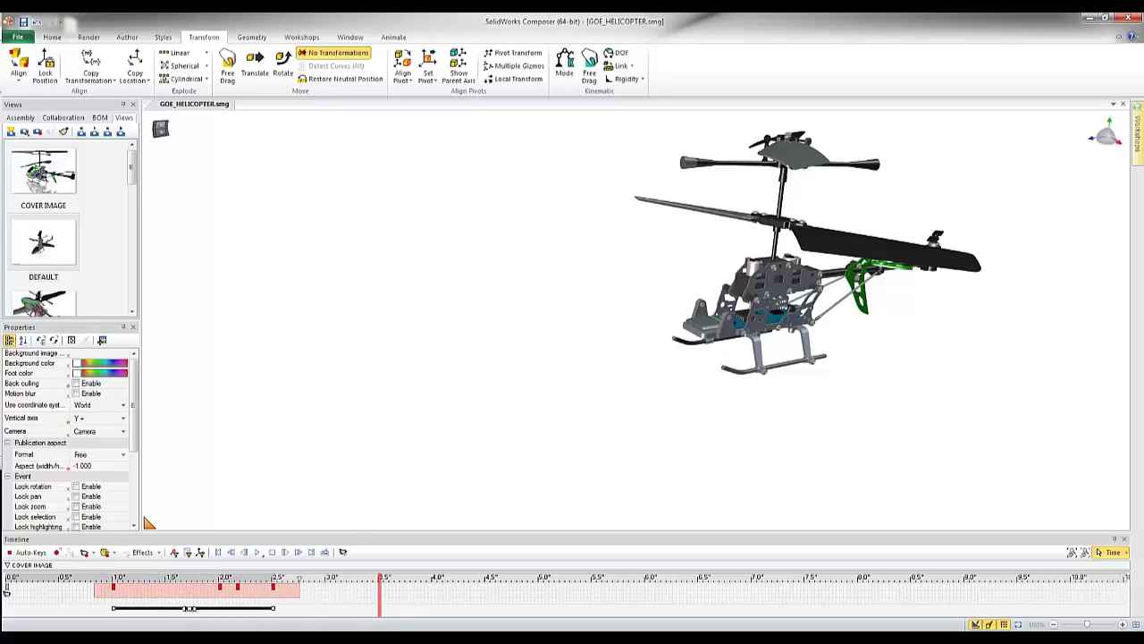
right_click(191, 608)
click(169, 608)
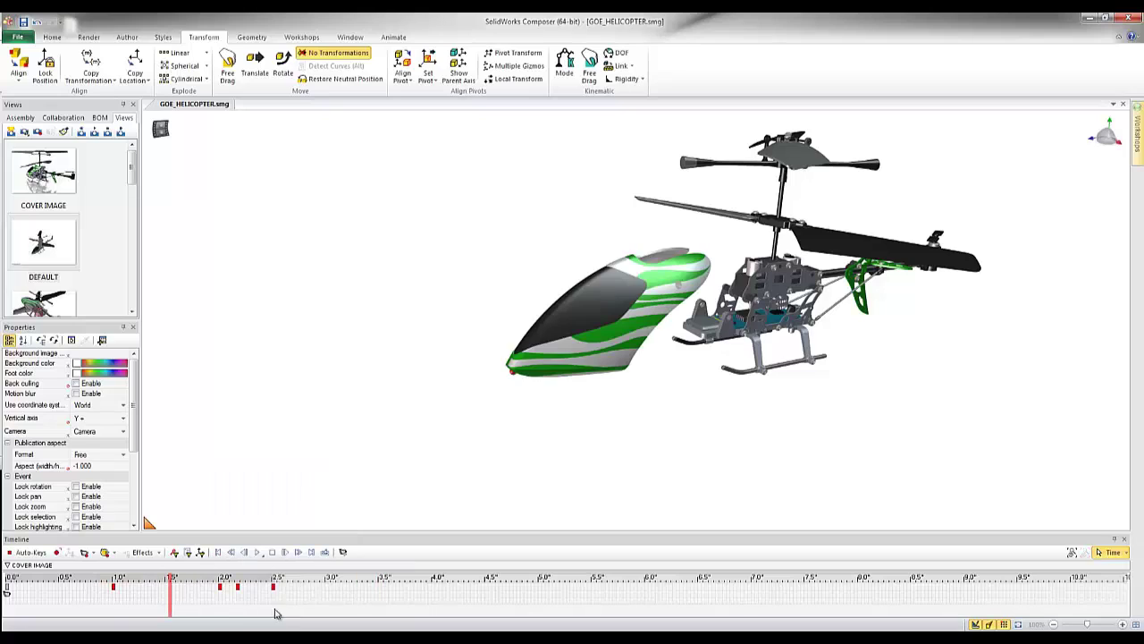
drag(289, 605, 105, 604)
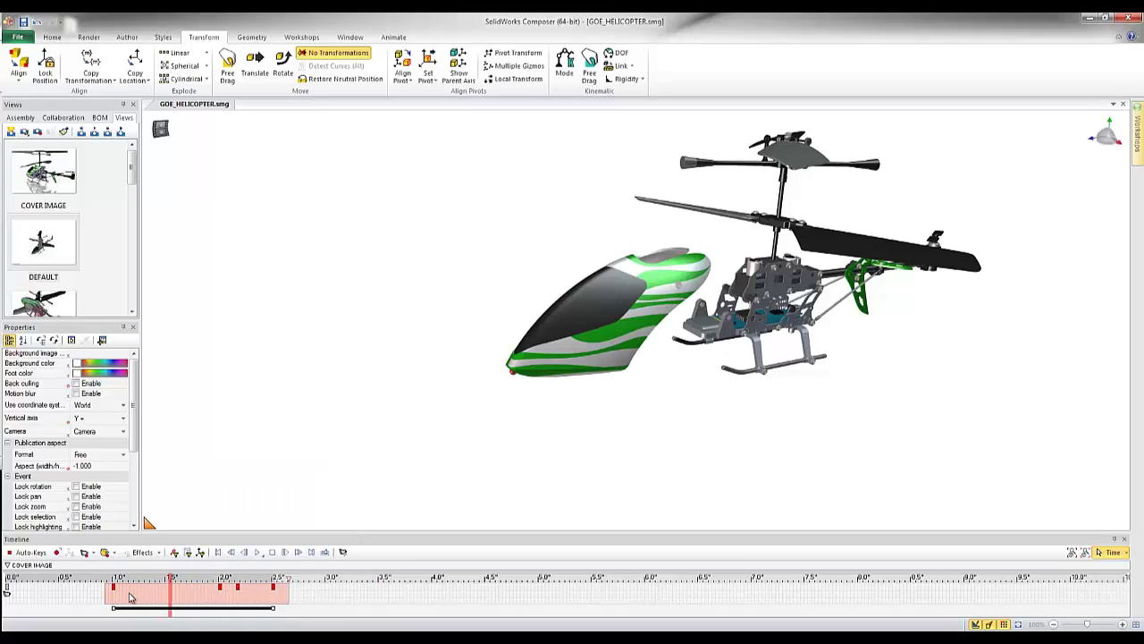
drag(204, 608, 440, 609)
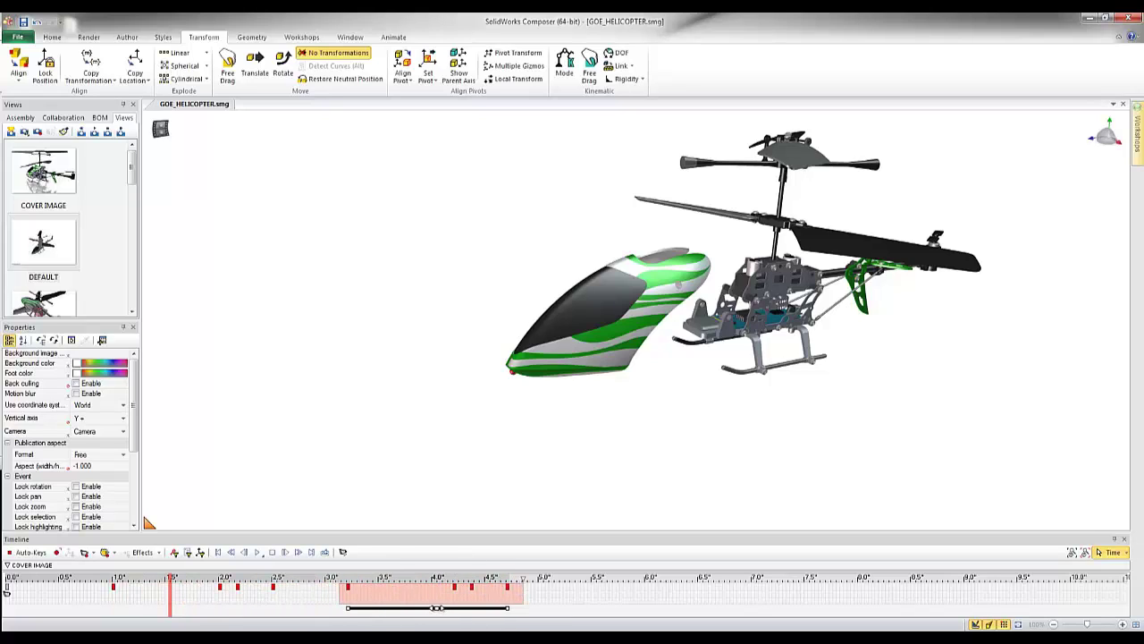
Invert the copied keys with Invert Time Selection and play the animation from the start.
right_click(438, 608)
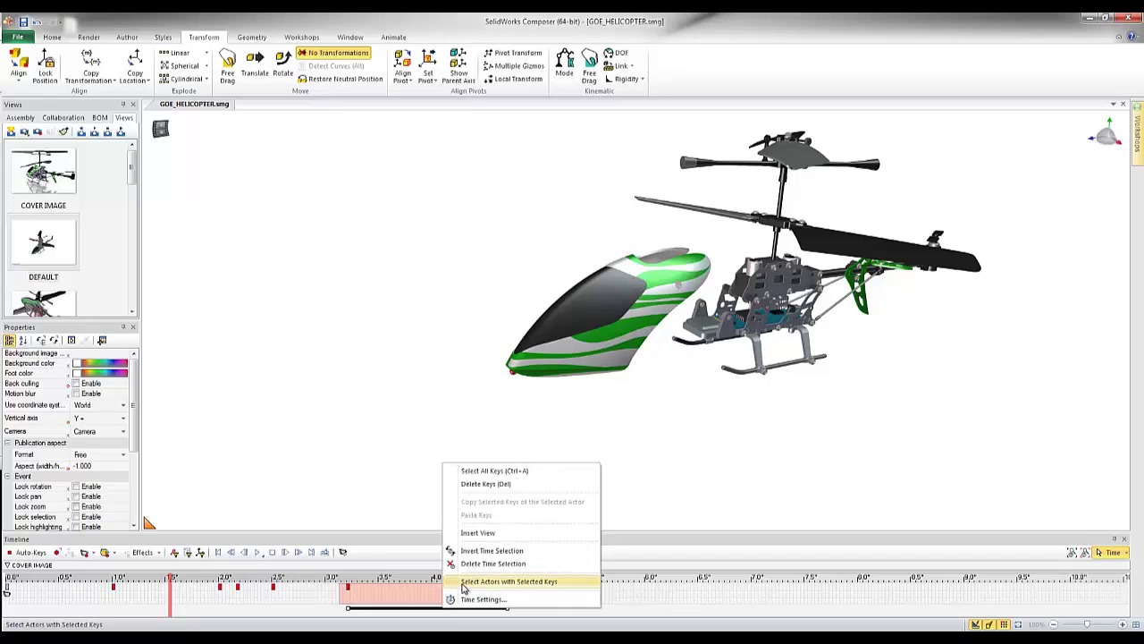
click(491, 553)
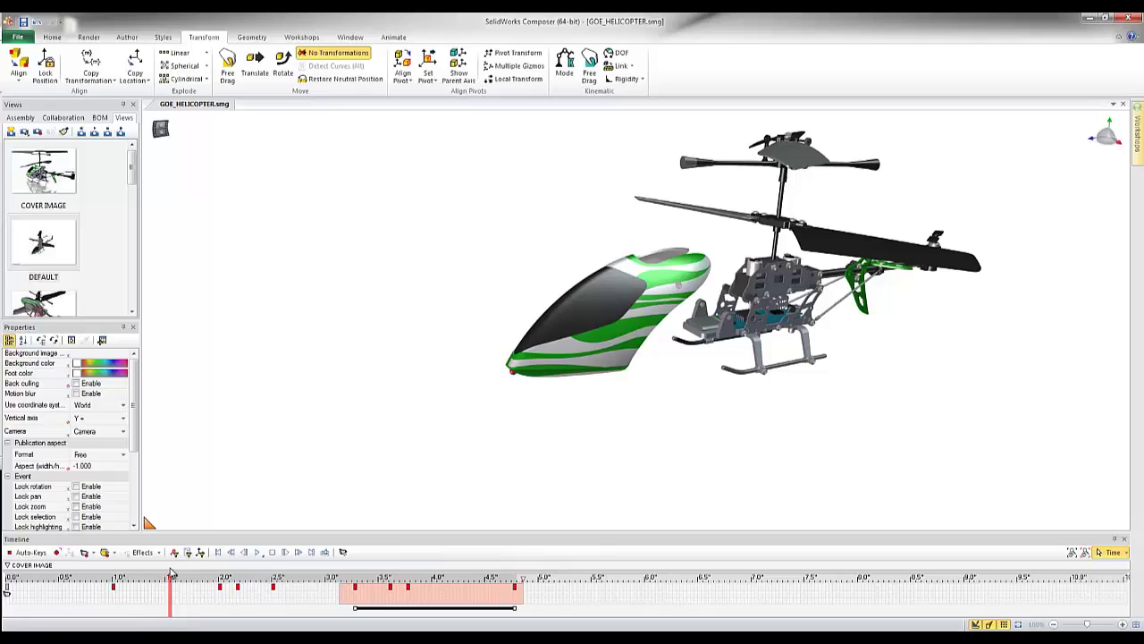
click(217, 552)
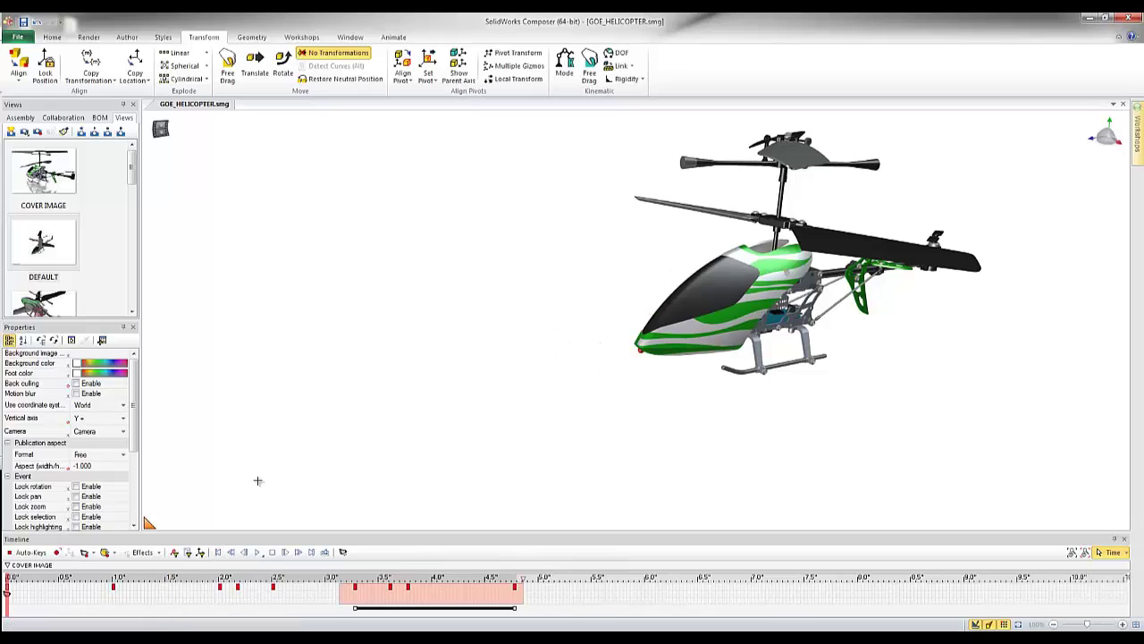
click(258, 552)
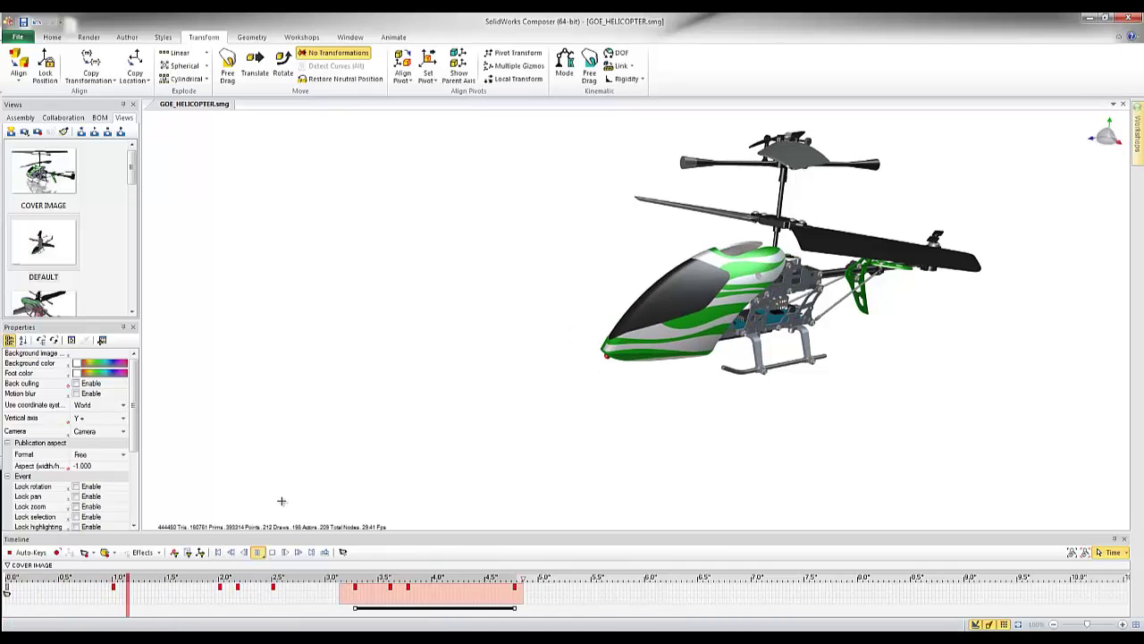